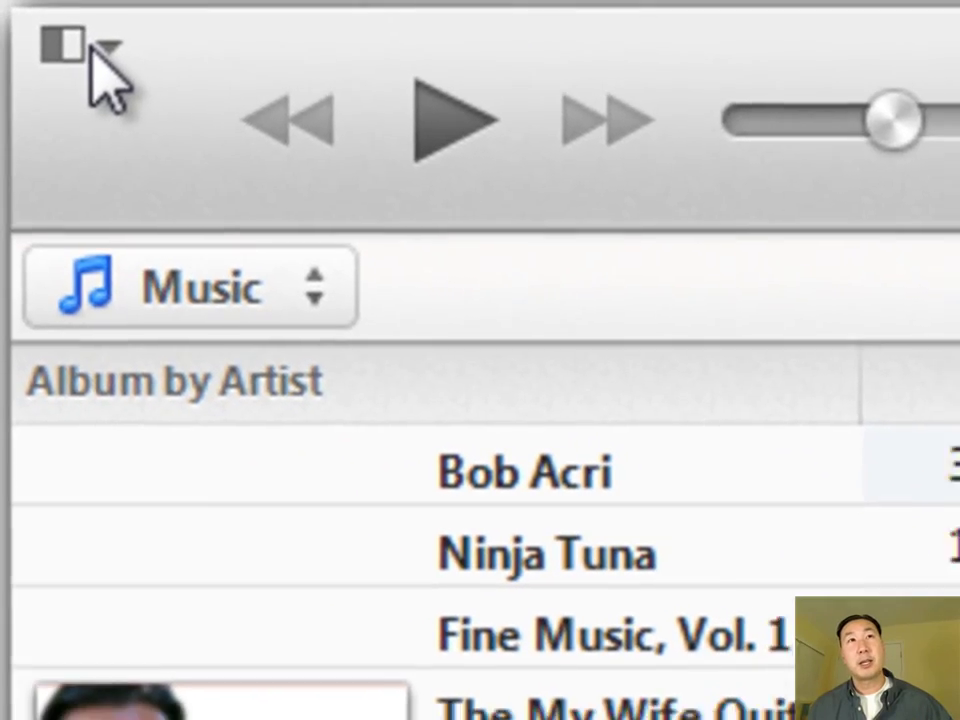
# - Set CD import settings to MP3 Encoder at Good Quality (128 kbps) and close Preferences
pyautogui.click(92, 46)
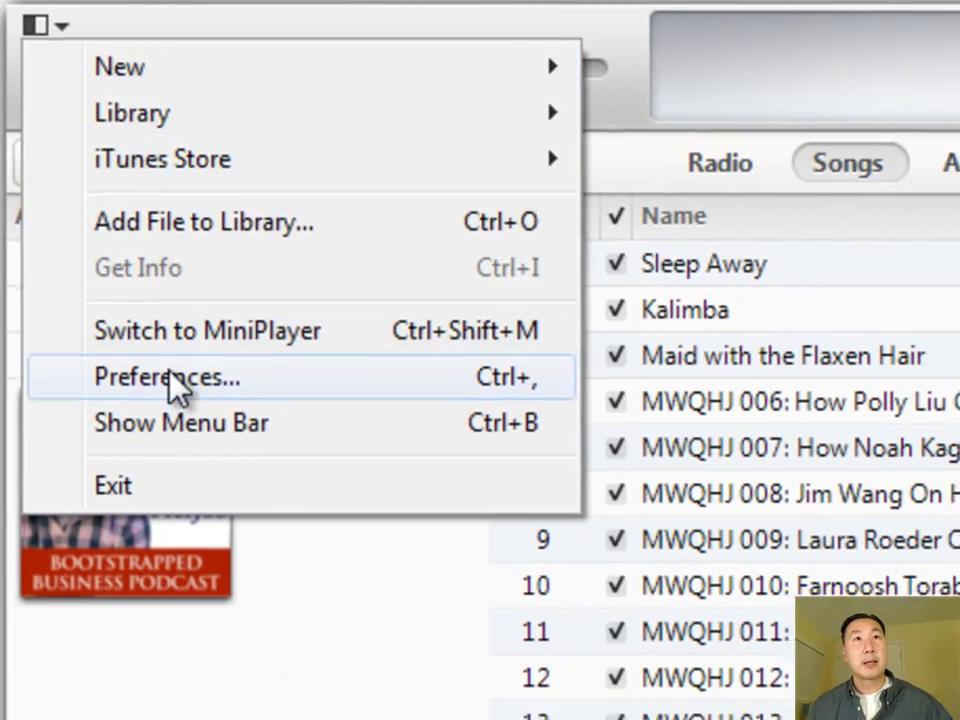
pyautogui.click(170, 377)
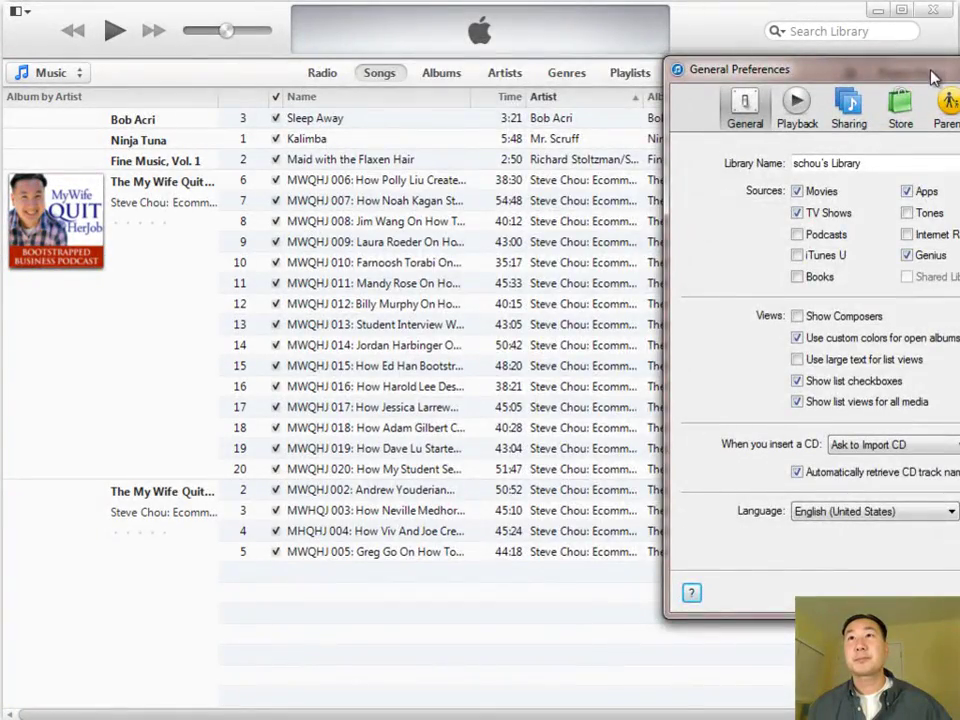
pyautogui.moveTo(930, 78); pyautogui.dragTo(571, 90)
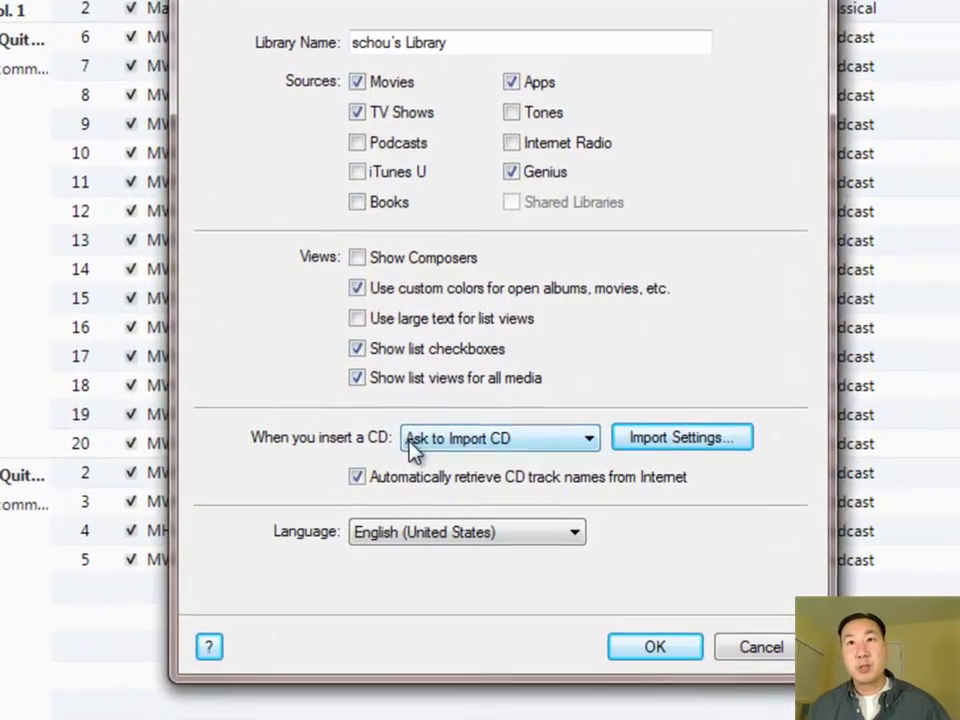
pyautogui.click(690, 445)
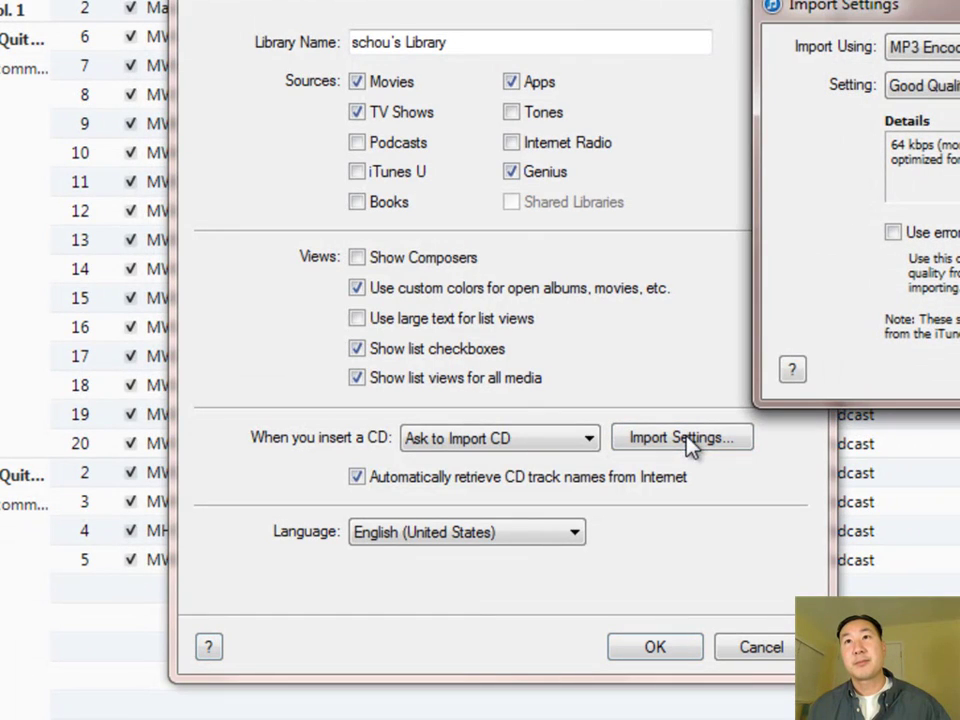
pyautogui.moveTo(940, 10); pyautogui.dragTo(533, 135)
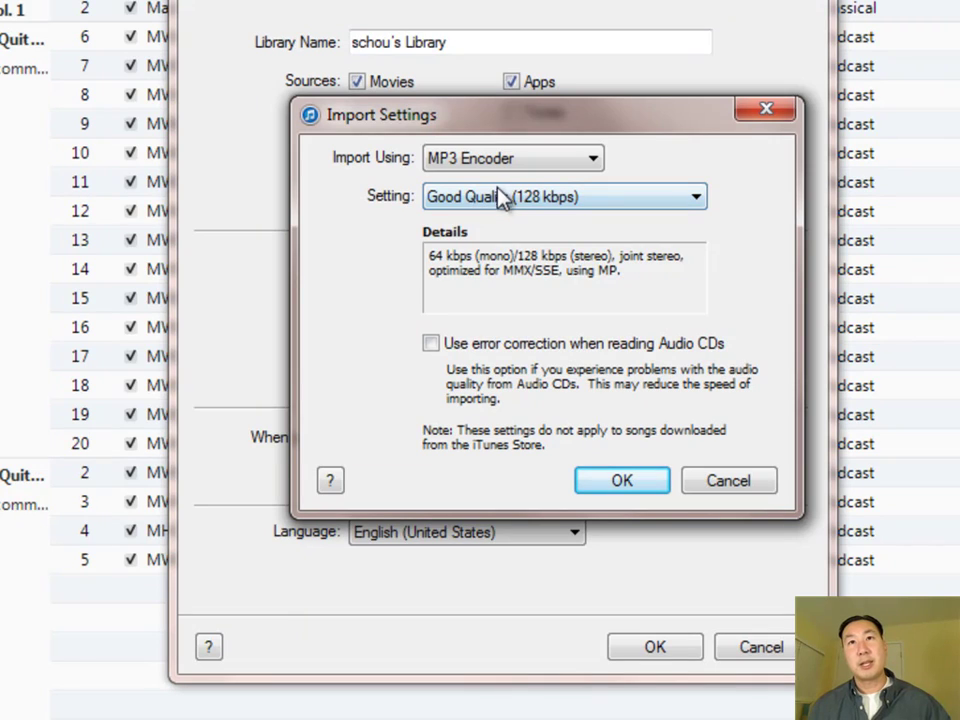
pyautogui.click(498, 197)
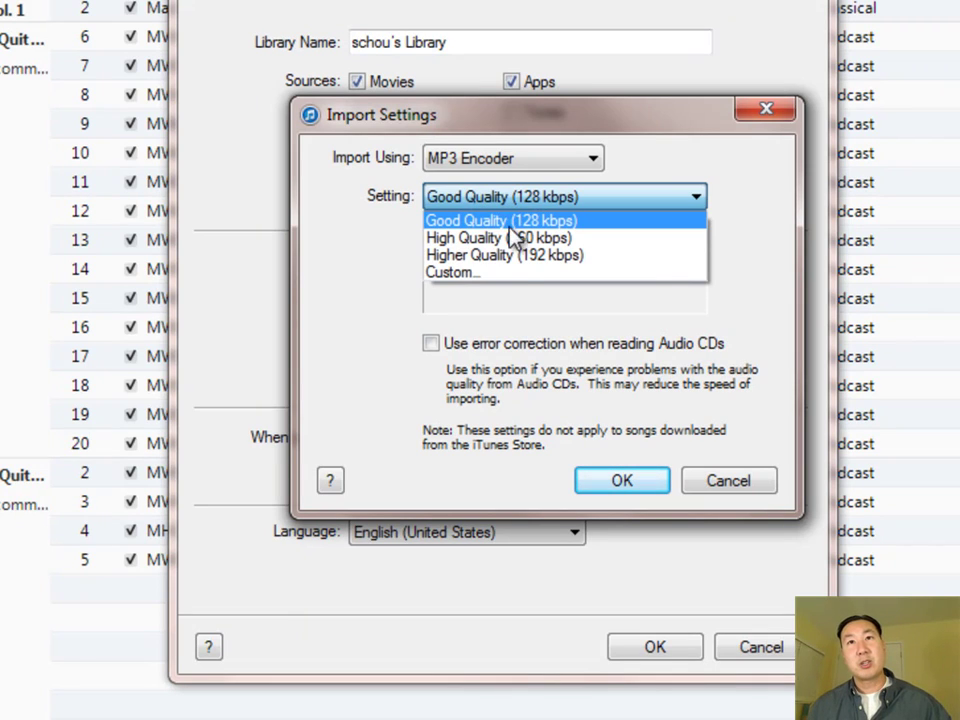
pyautogui.click(595, 204)
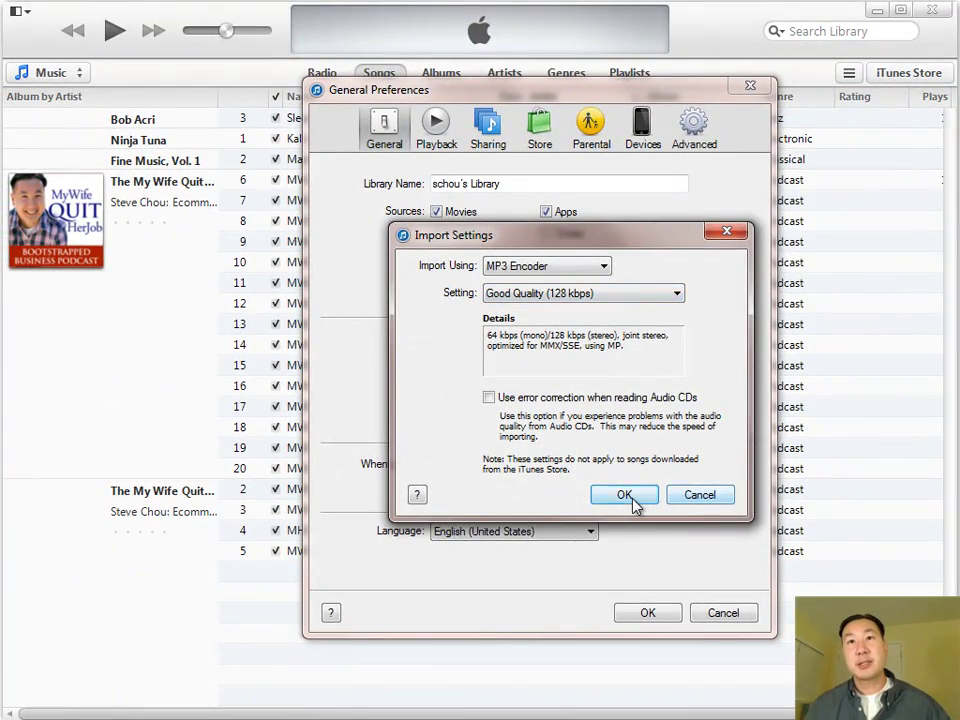
pyautogui.click(628, 497)
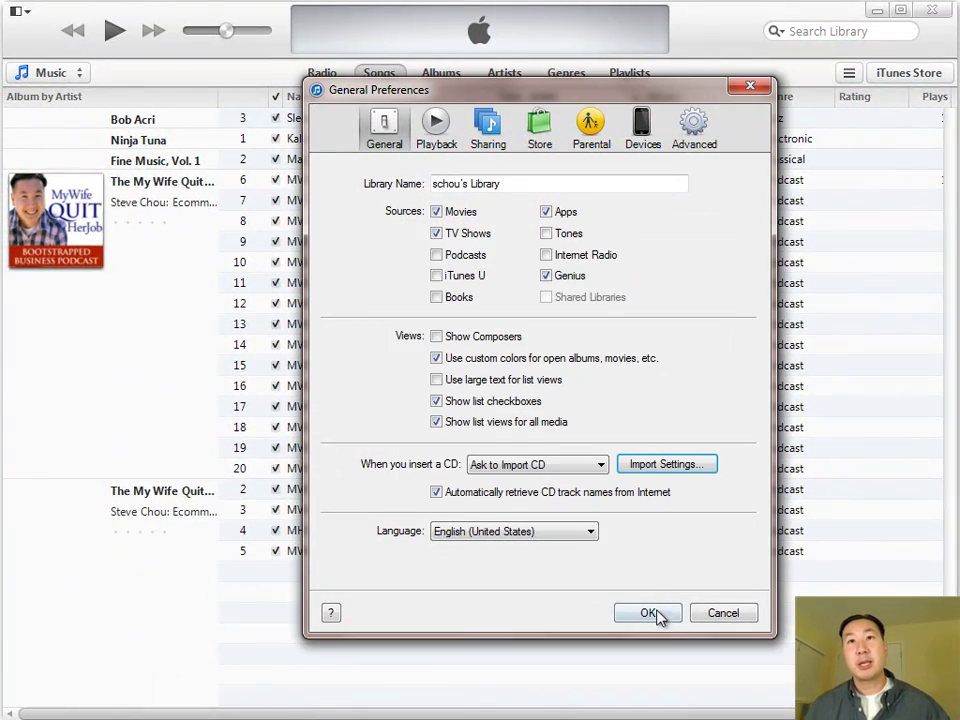
pyautogui.click(668, 618)
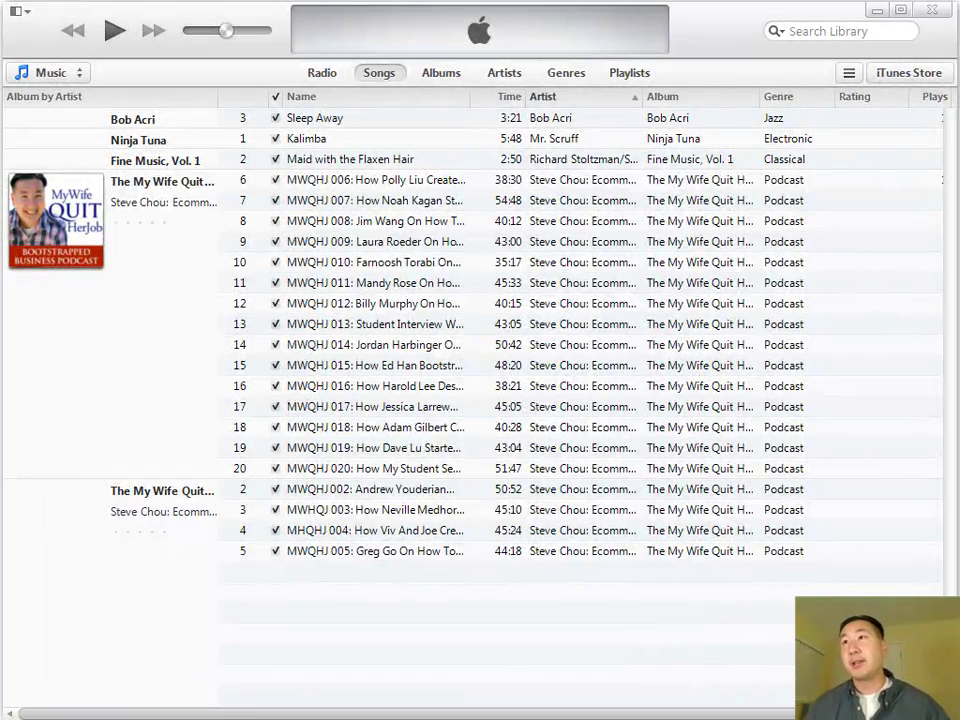
# - Add the adamFinal WAV recording to the library and create an MP3 version of it
pyautogui.moveTo(958, 440); pyautogui.dragTo(335, 580)
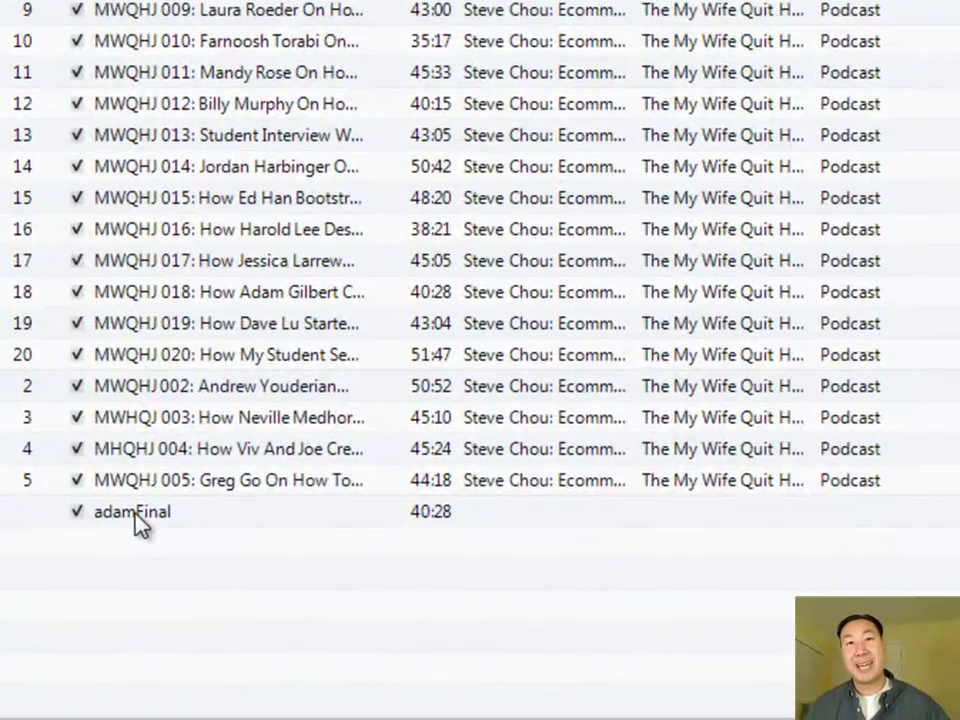
pyautogui.rightClick(137, 516)
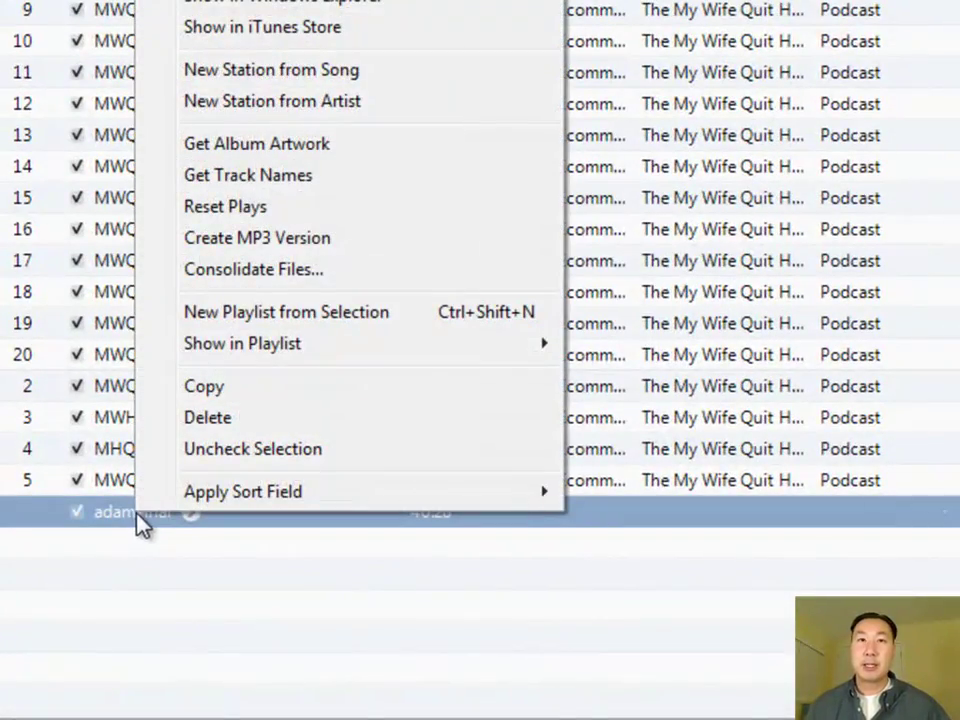
pyautogui.click(275, 240)
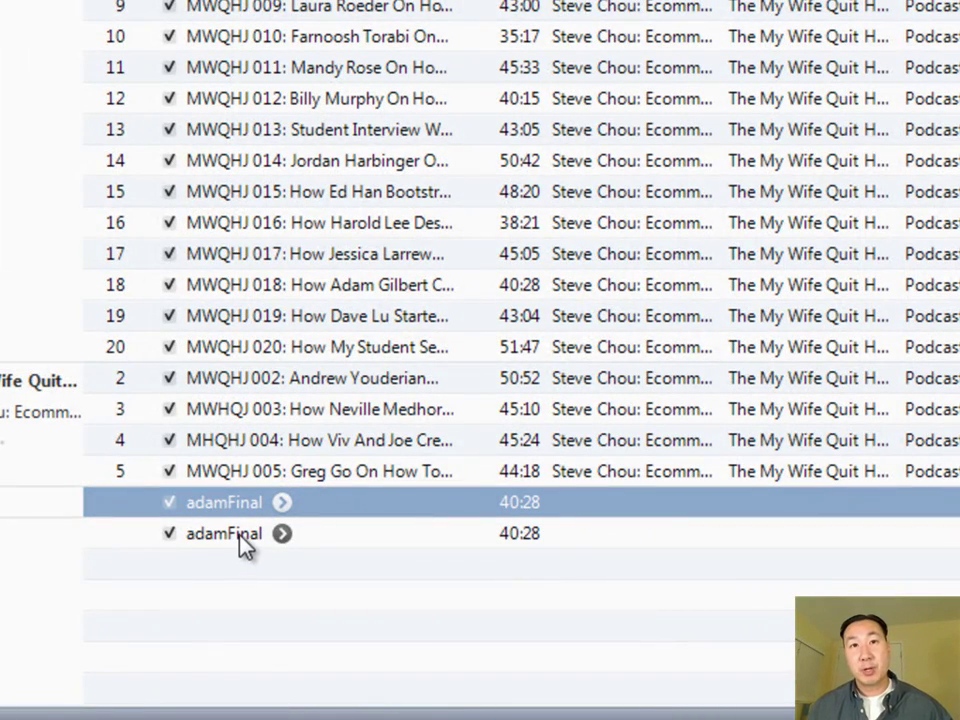
# - Show the Info tag fields for the new adamFinal MP3 copy
pyautogui.rightClick(240, 541)
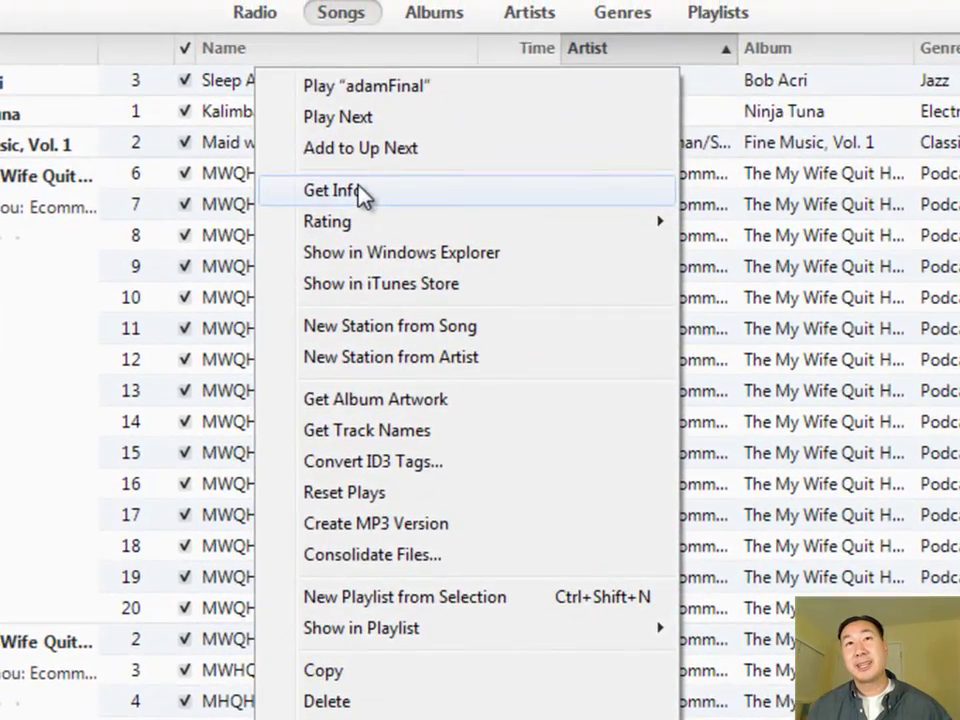
pyautogui.click(362, 195)
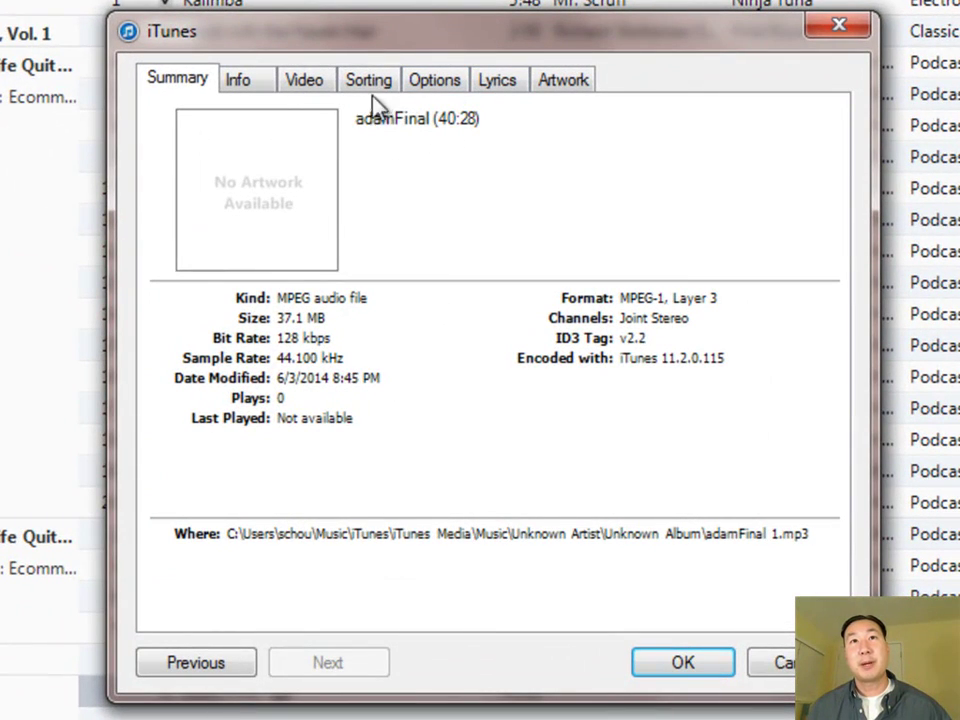
pyautogui.click(241, 90)
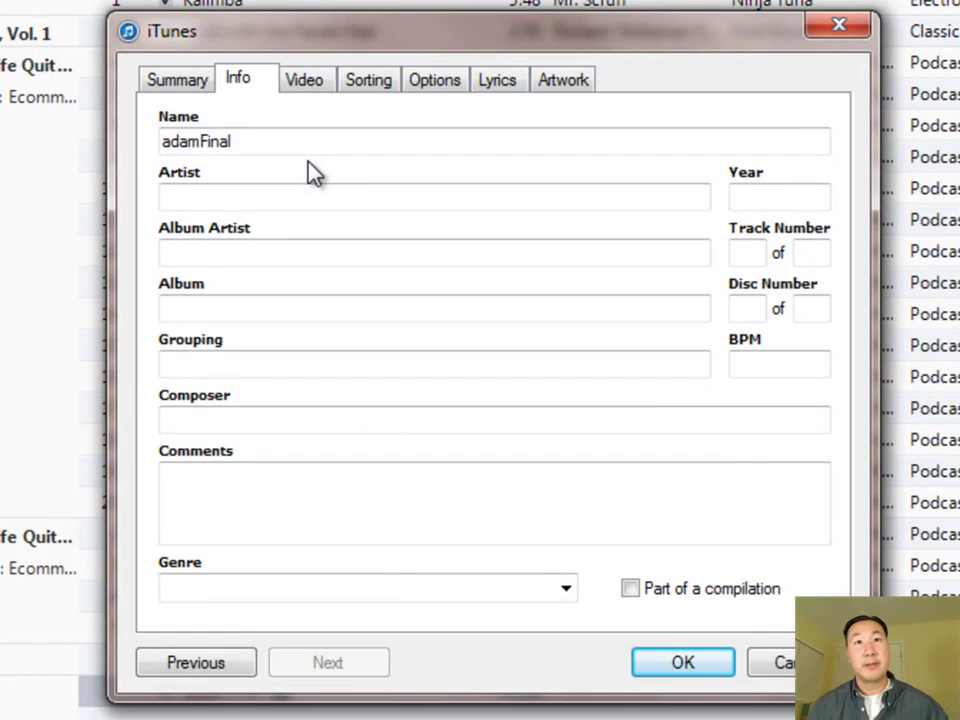
# - Replace the name adamFinal with 'MWQHJ 099 This a demo podcast tagging'
pyautogui.doubleClick(253, 141)
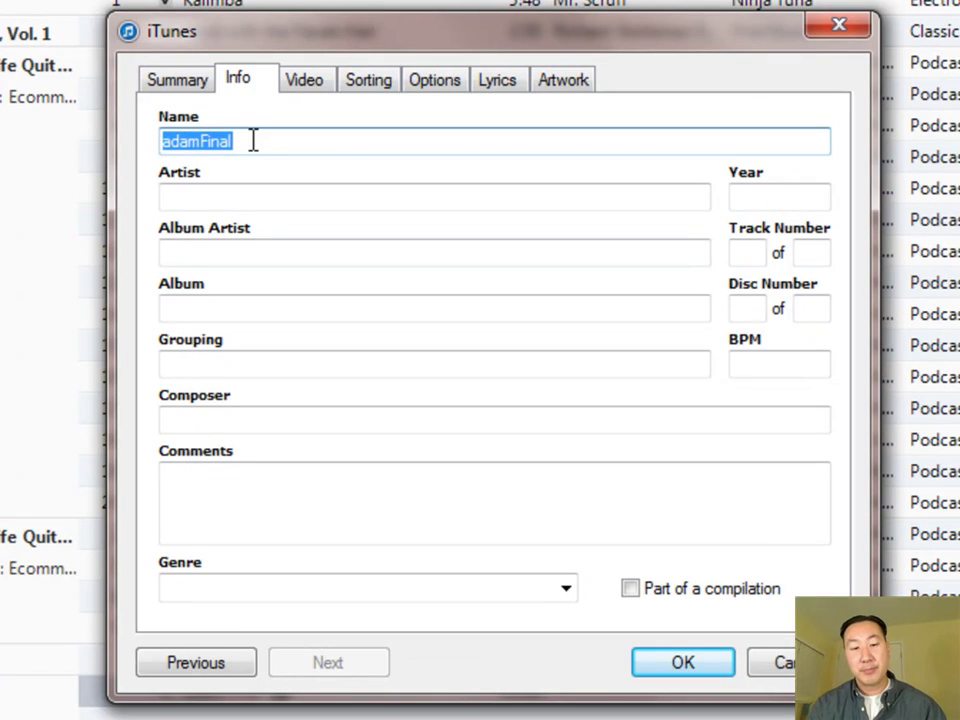
pyautogui.write('MWQHJ')
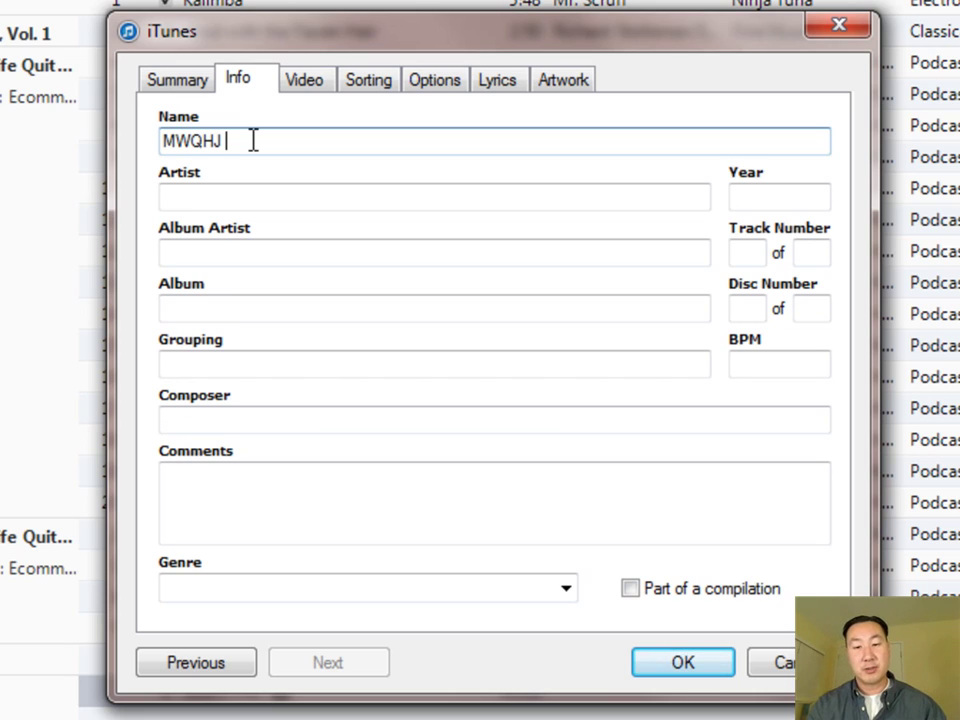
pyautogui.write('00')
pyautogui.press('BackSpace')
pyautogui.press('BackSpace')
pyautogui.write('099')
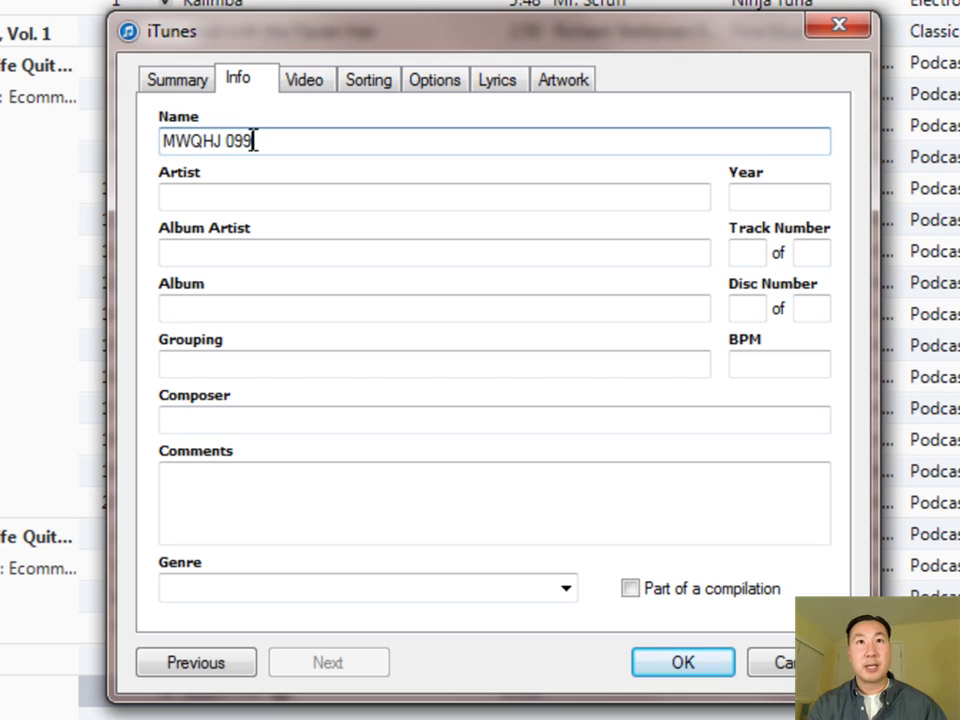
pyautogui.write(' Th')
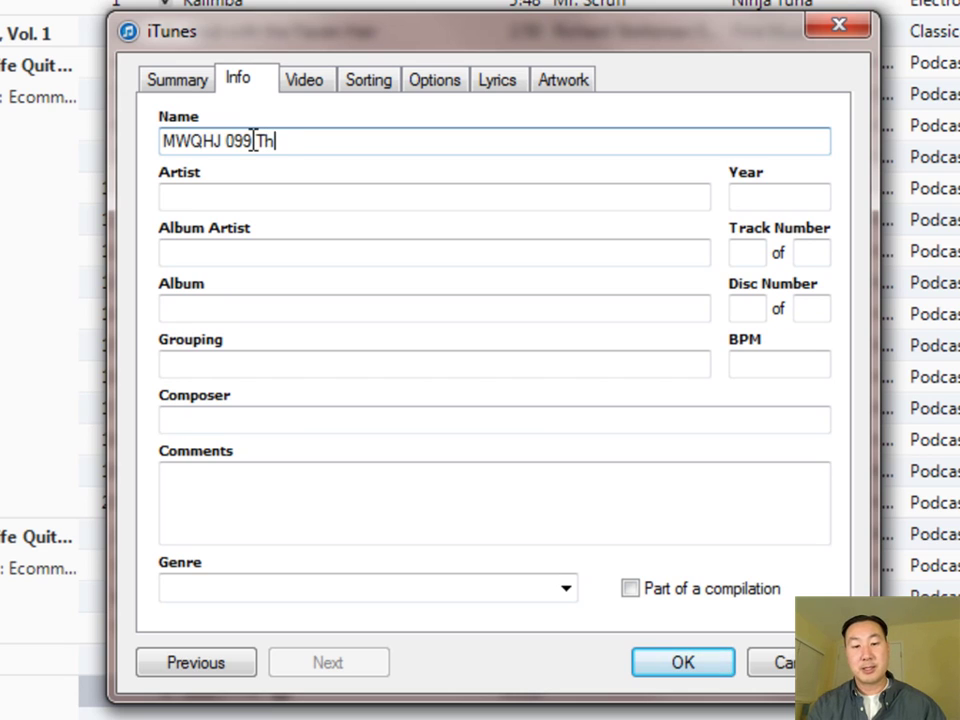
pyautogui.write('is a dem')
pyautogui.write('o')
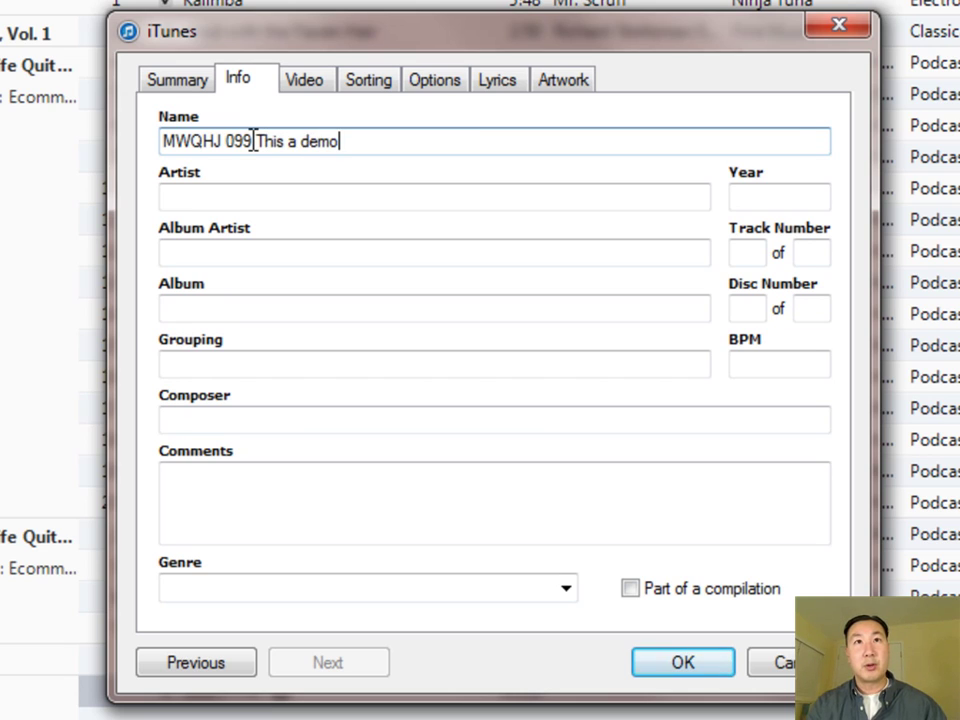
pyautogui.write(' podcast ')
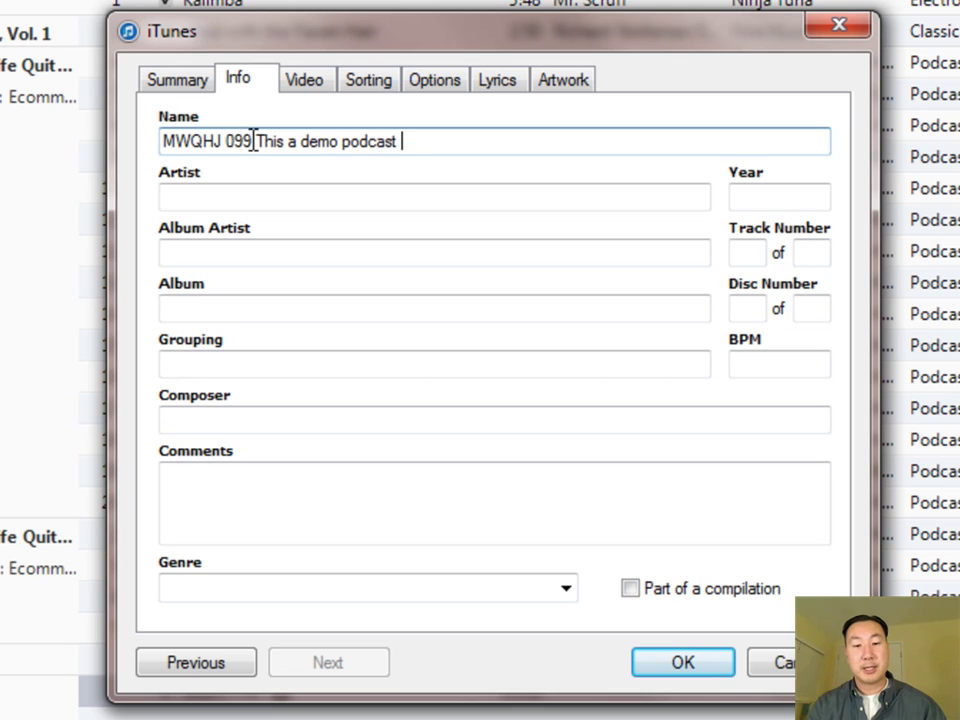
pyautogui.write('tagging')
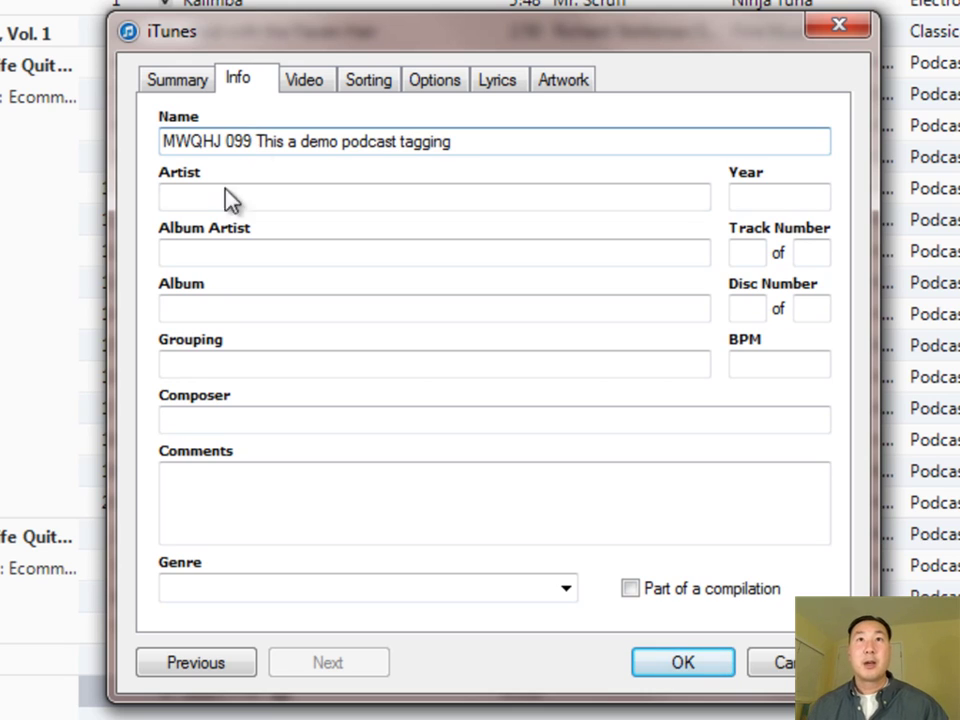
pyautogui.click(288, 203)
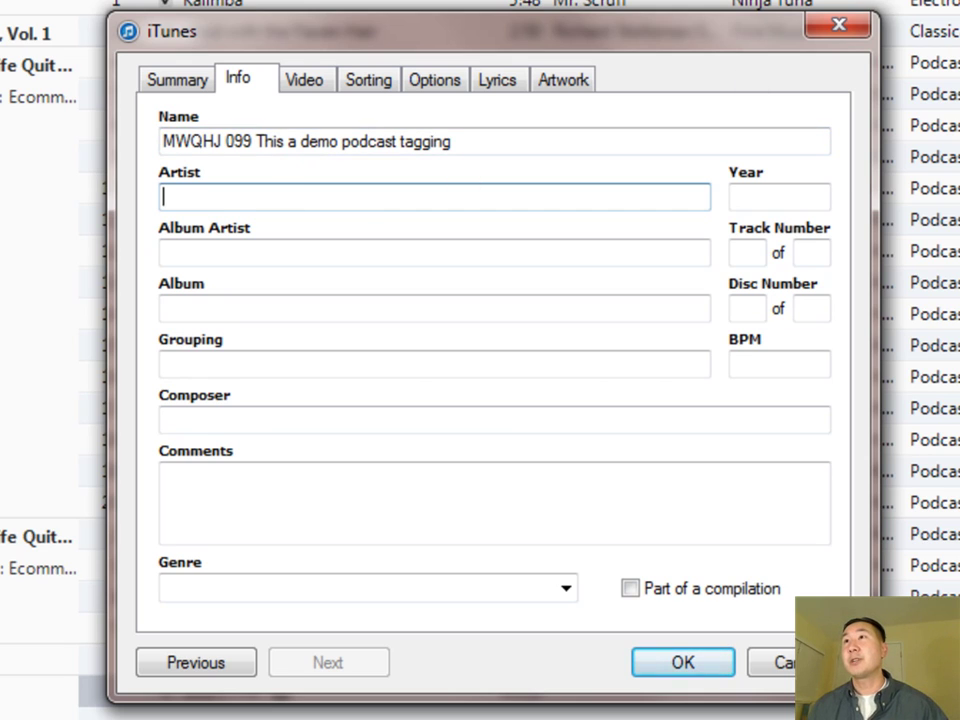
# - Paste the artist into Artist and Album Artist, and the podcast title into Album and Grouping
pyautogui.click(345, 196)
pyautogui.hotkey('ctrl', 'v')
pyautogui.click(266, 257)
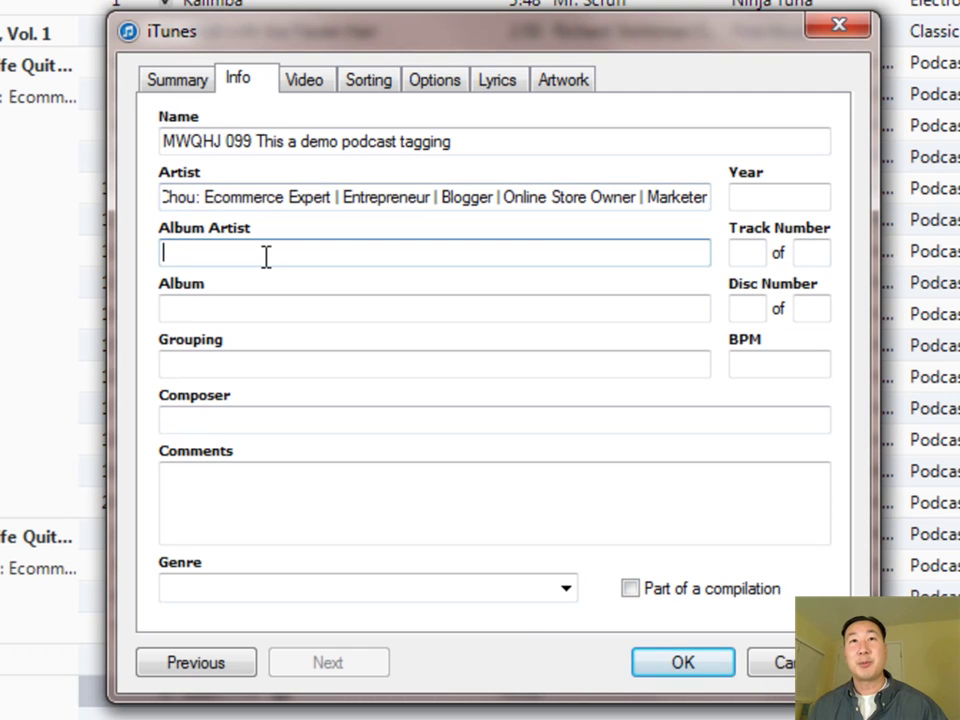
pyautogui.hotkey('ctrl', 'v')
pyautogui.click(240, 302)
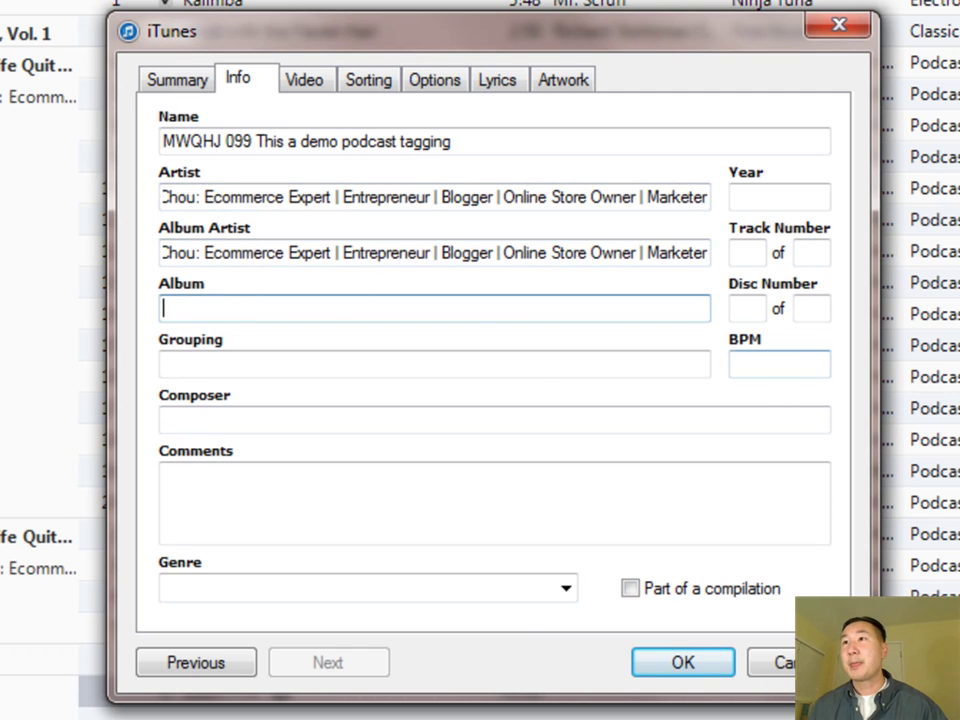
pyautogui.hotkey('alt', 'Tab')
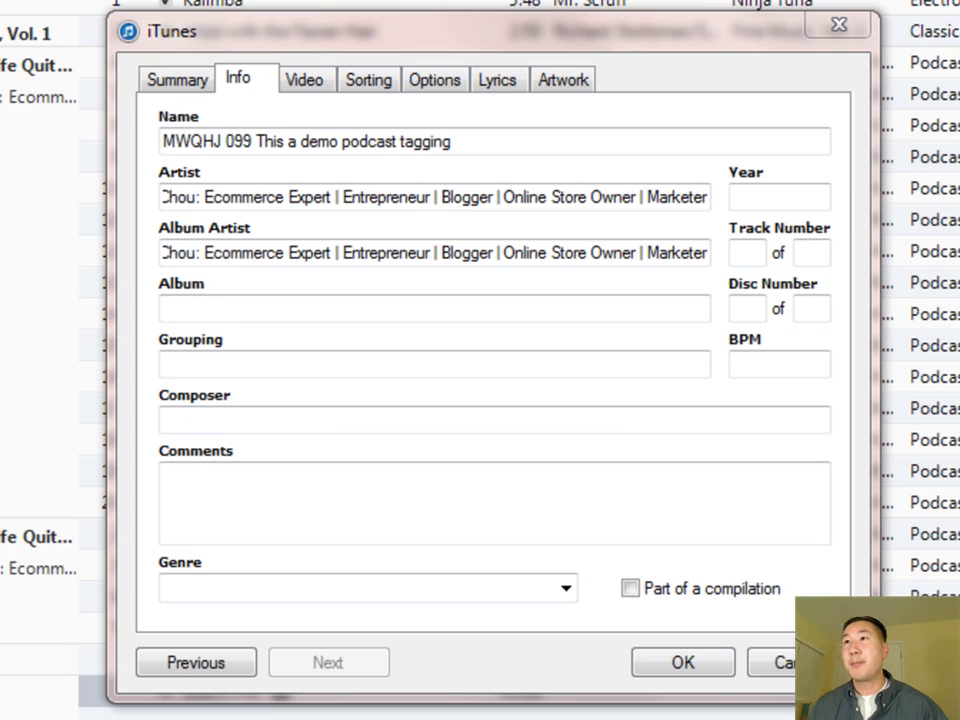
pyautogui.click(227, 304)
pyautogui.hotkey('ctrl', 'v')
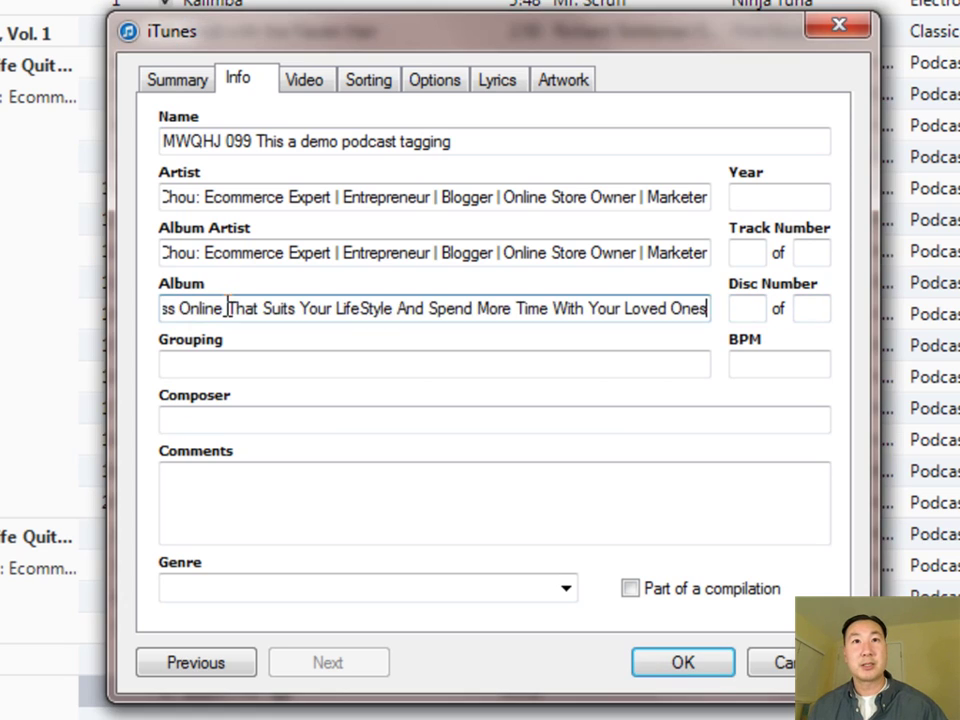
pyautogui.click(240, 368)
pyautogui.hotkey('ctrl', 'v')
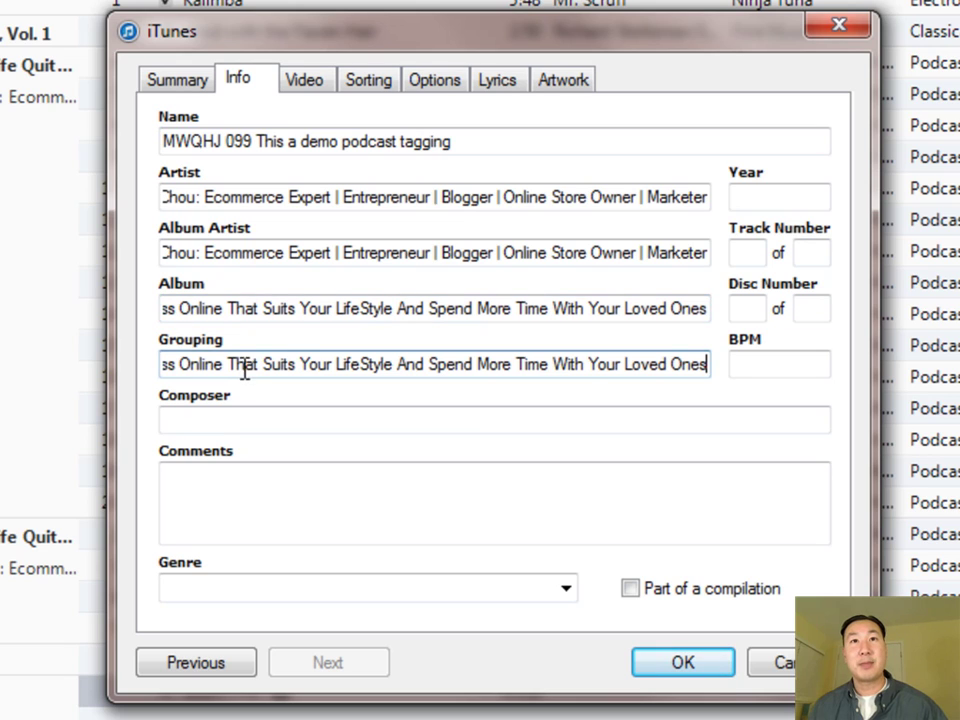
# - Paste the artist into Composer and add the comment 'This podcast is about teaching you how to tag your mp3 file'
pyautogui.click(317, 253)
pyautogui.doubleClick(317, 253)
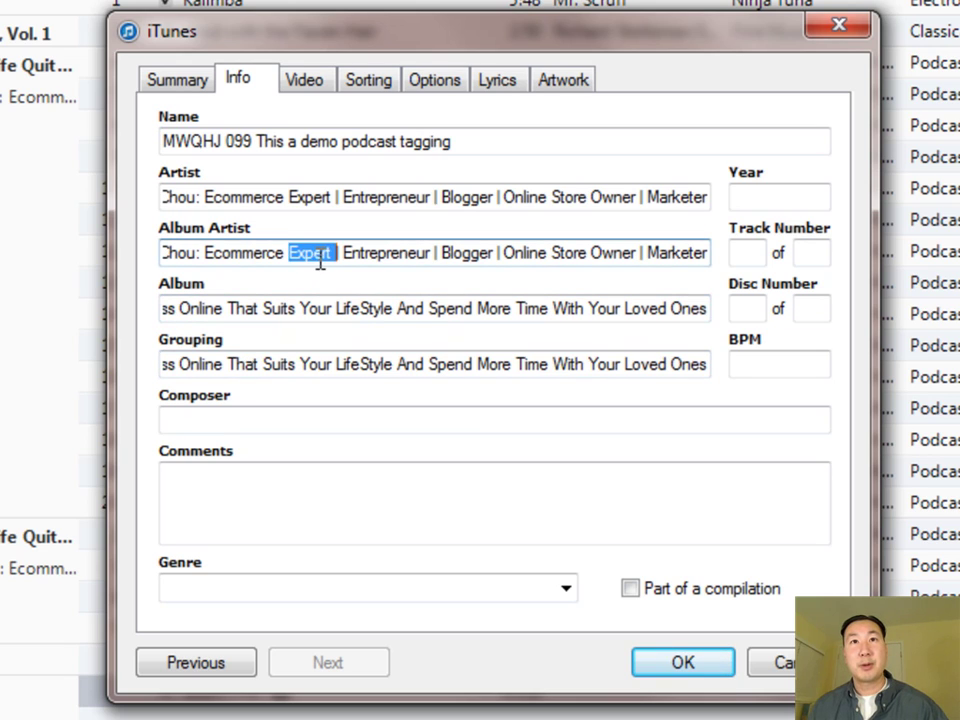
pyautogui.click(250, 420)
pyautogui.write('Steve Chou: Ecommerce Expert | Entrepreneur | Blogger | Online Store Owner | Marketer')
pyautogui.click(257, 494)
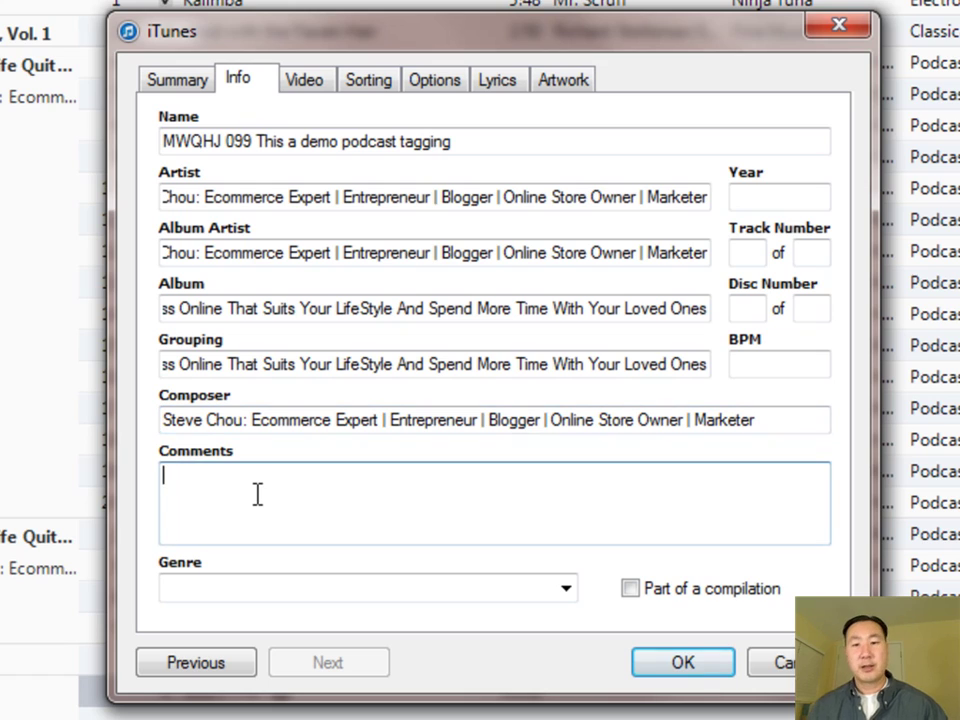
pyautogui.write('T')
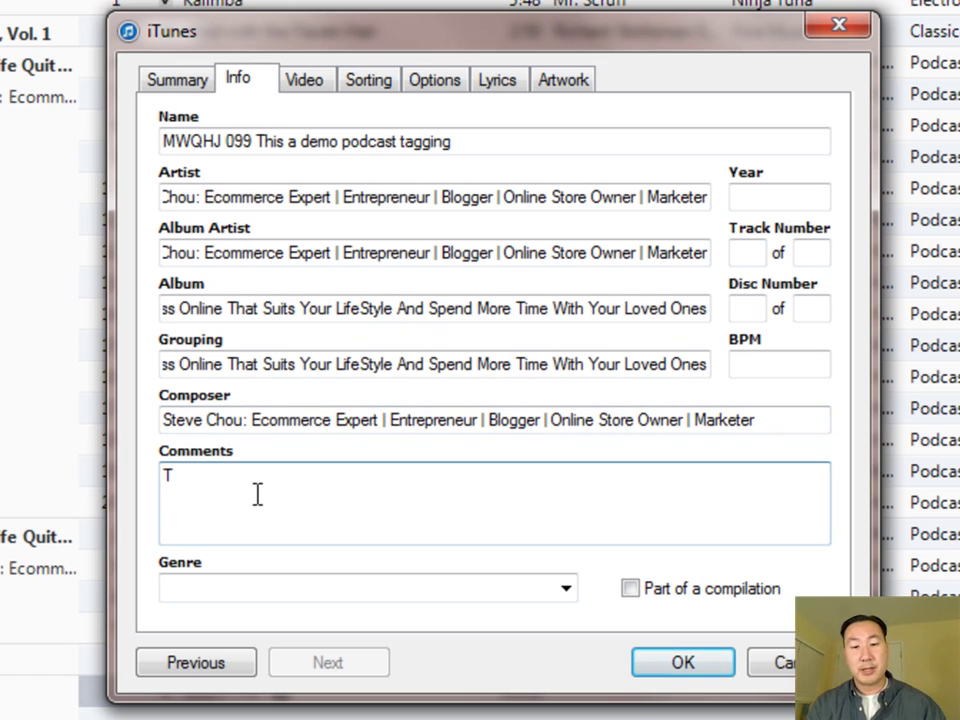
pyautogui.write('his podcast is')
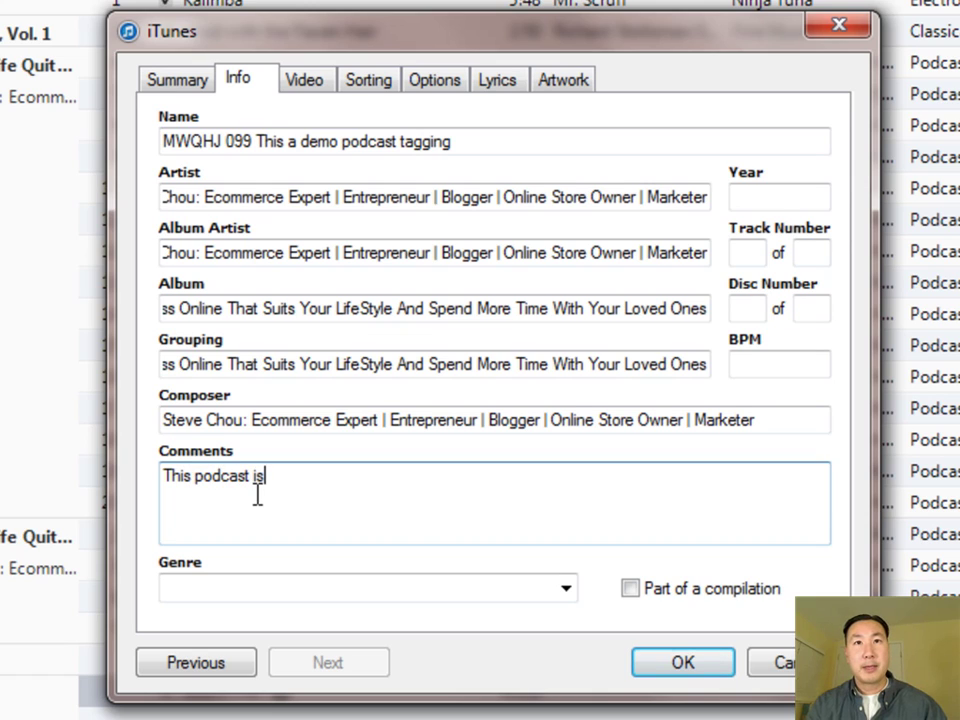
pyautogui.write(' about teaching you h')
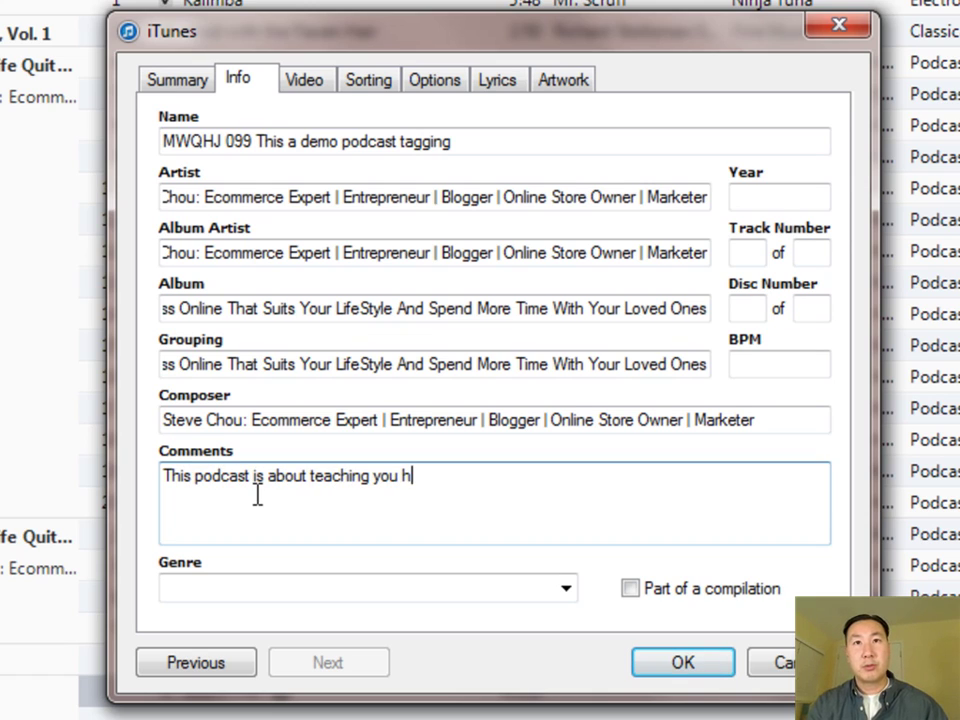
pyautogui.write('ow to tag your mp')
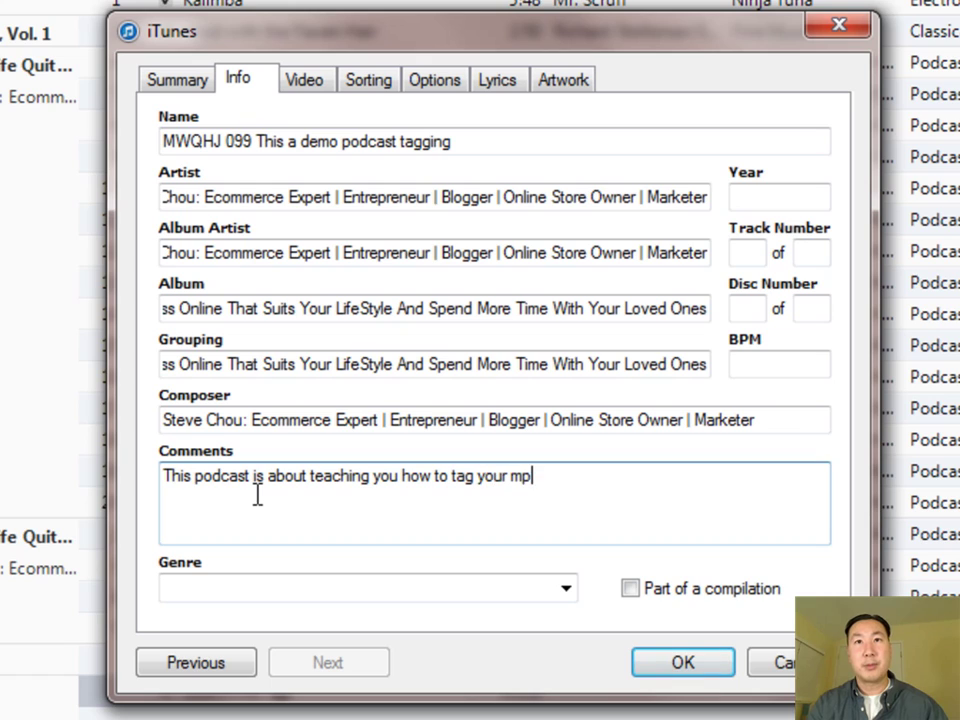
pyautogui.write('3 file')
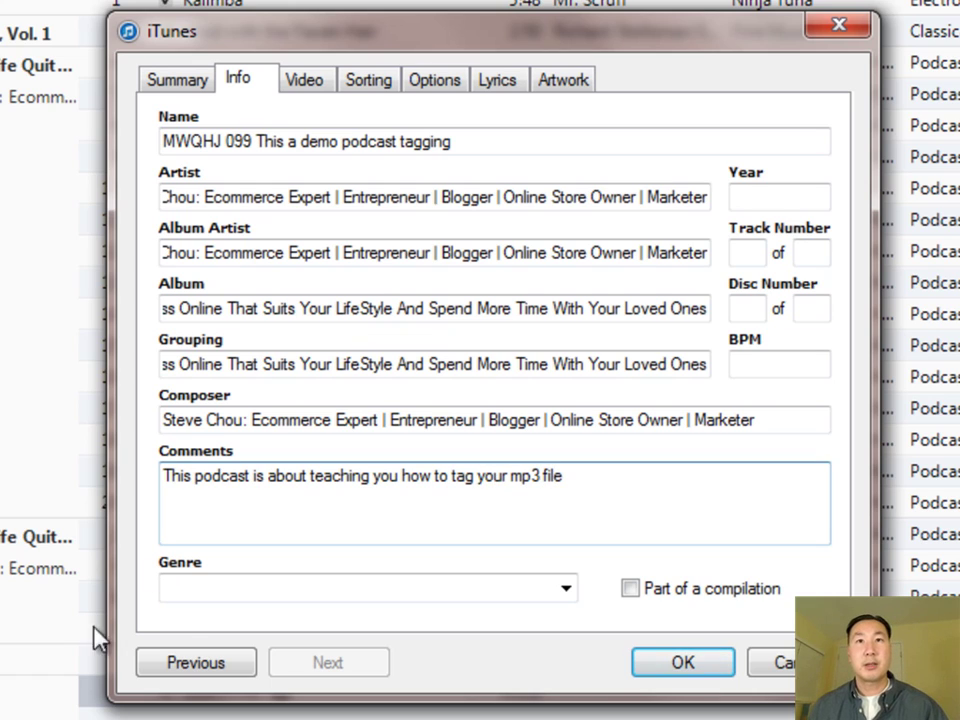
# - Set the genre to Podcast and the track number to 1
pyautogui.click(201, 594)
pyautogui.write('Podcast')
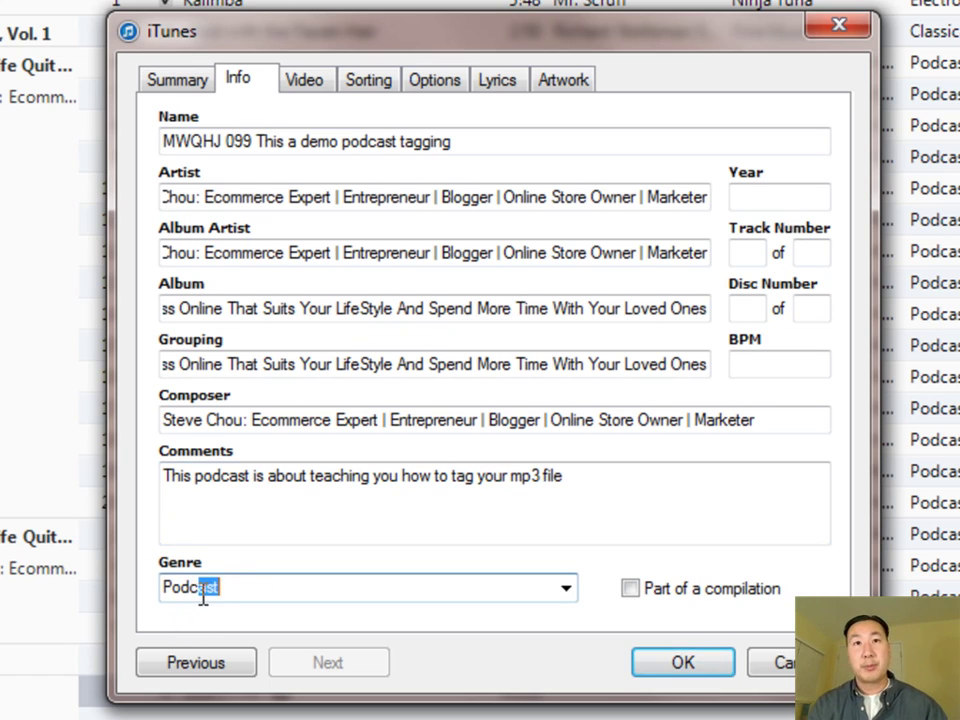
pyautogui.click(752, 253)
pyautogui.write('1')
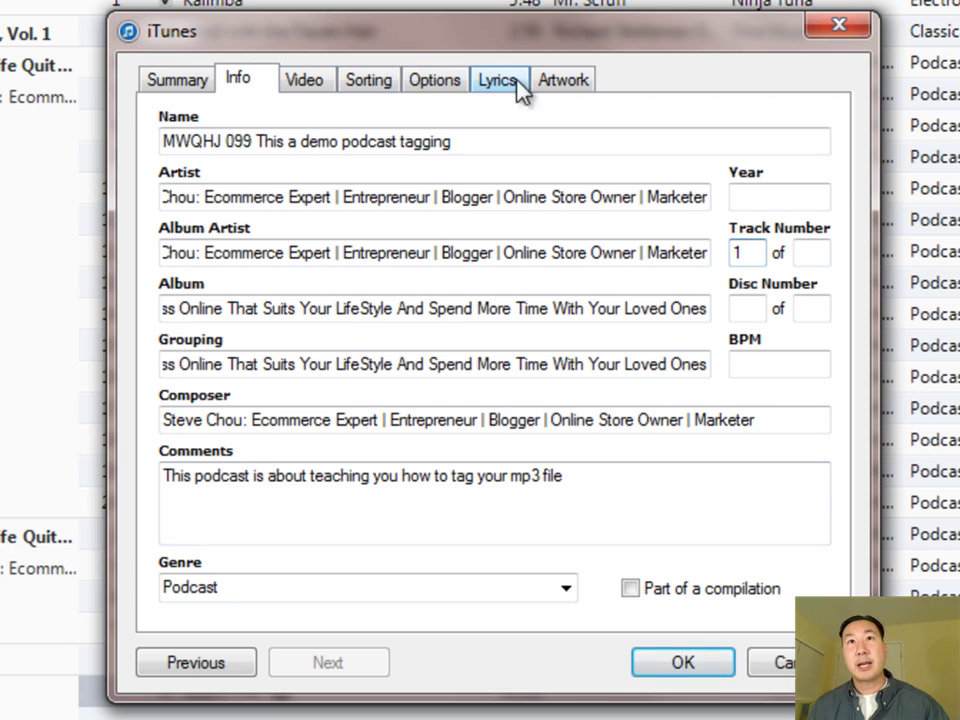
pyautogui.click(566, 86)
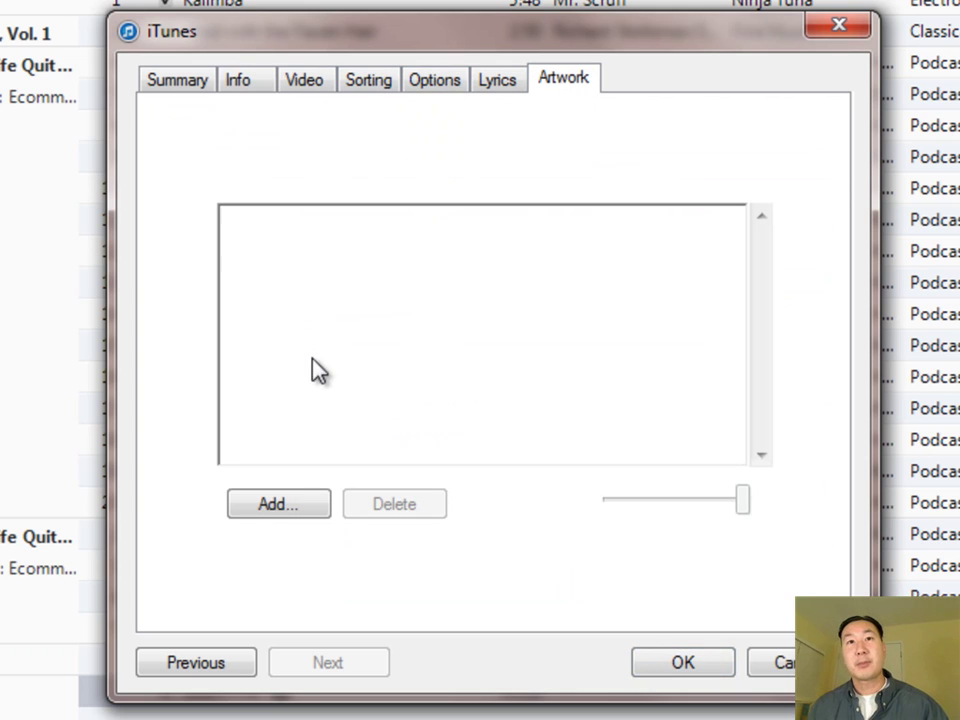
# - Attach PodcastImage.jpg as the episode's cover artwork
pyautogui.click(268, 506)
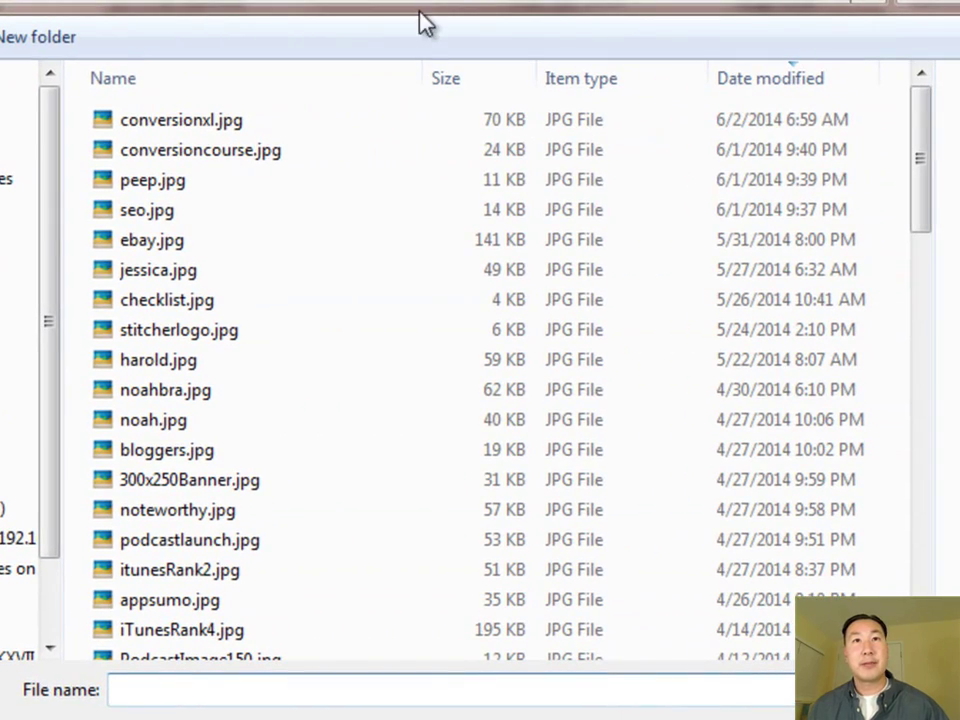
pyautogui.moveTo(926, 156); pyautogui.dragTo(925, 218)
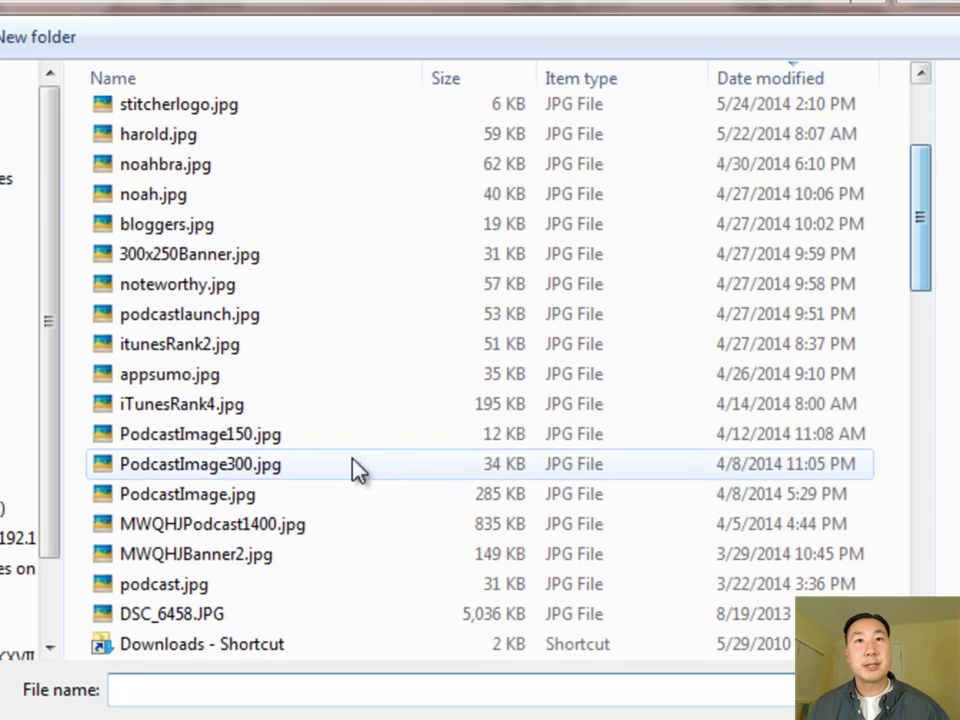
pyautogui.doubleClick(189, 504)
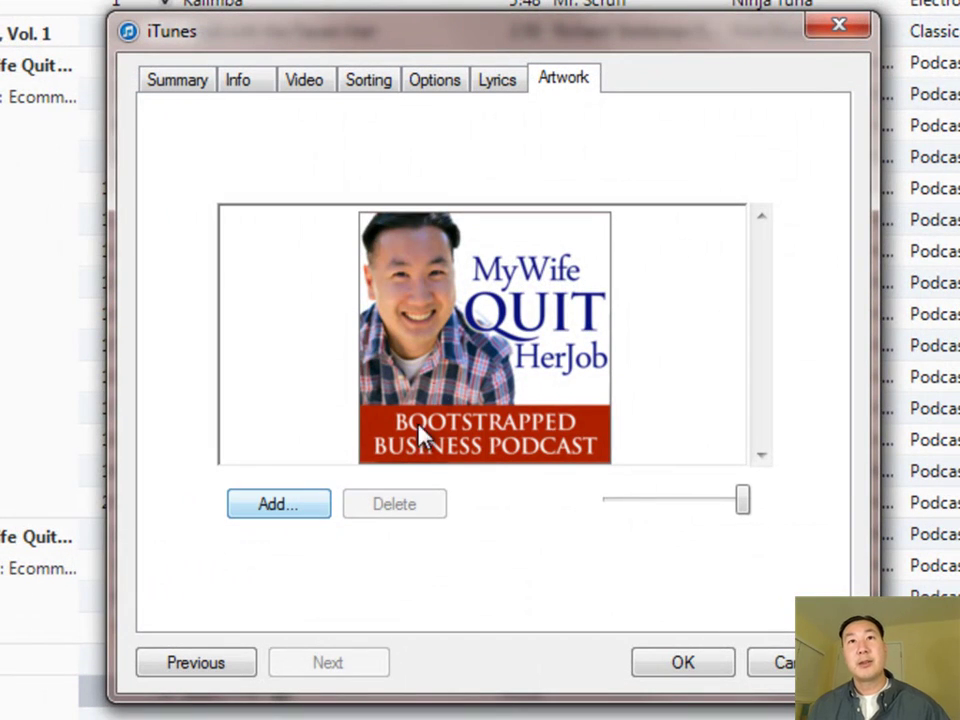
# - Review the Info tags, save them, and leave the episode title in the Songs list unchanged
pyautogui.click(240, 80)
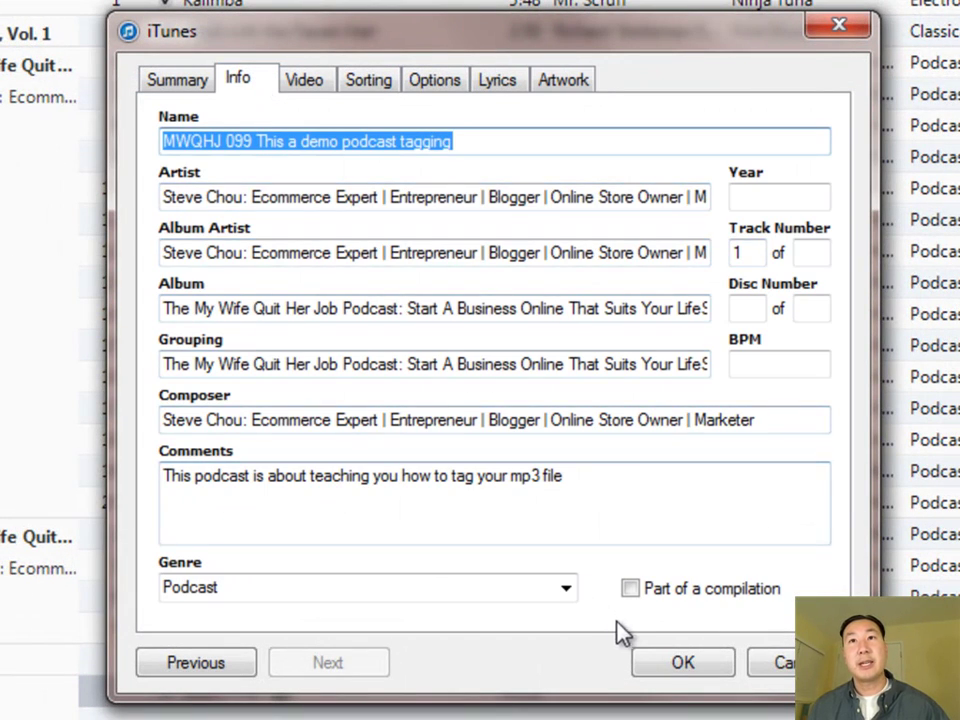
pyautogui.click(680, 664)
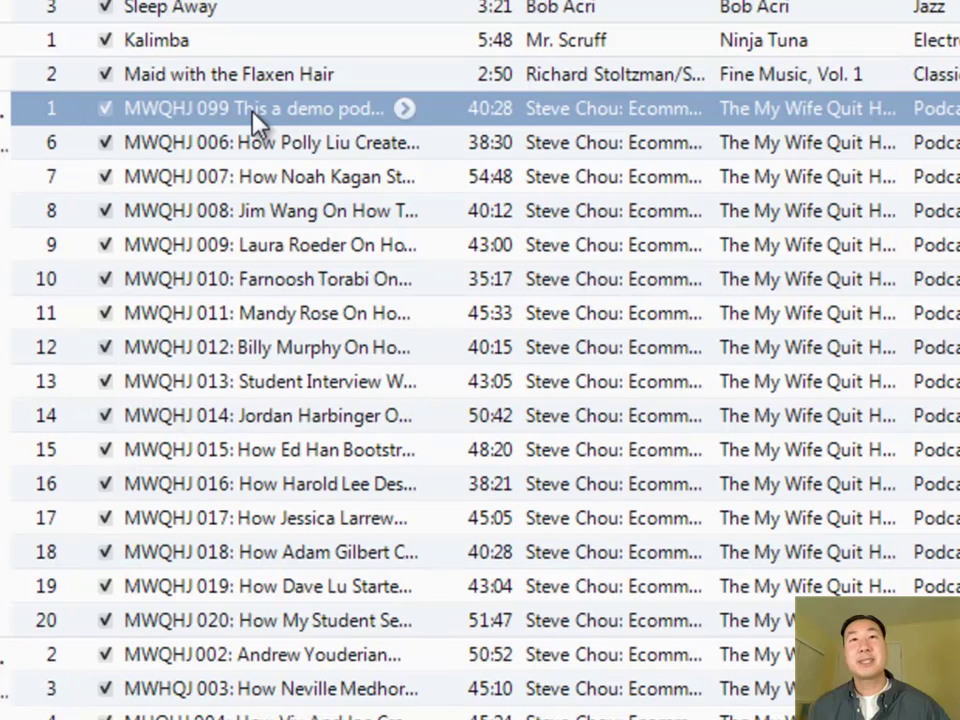
pyautogui.click(253, 116)
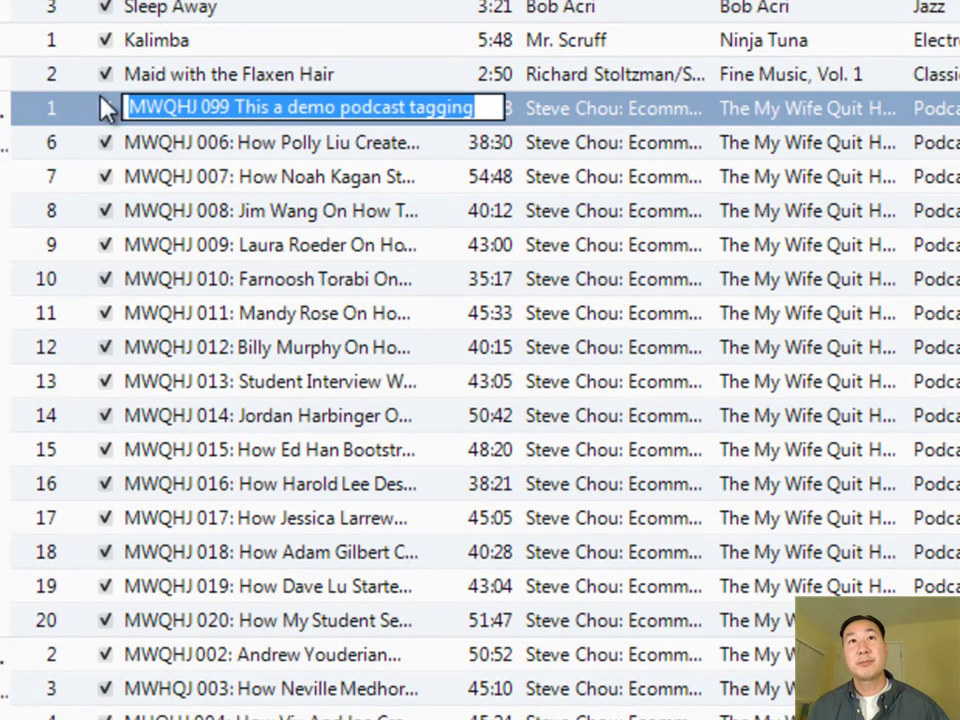
pyautogui.click(60, 110)
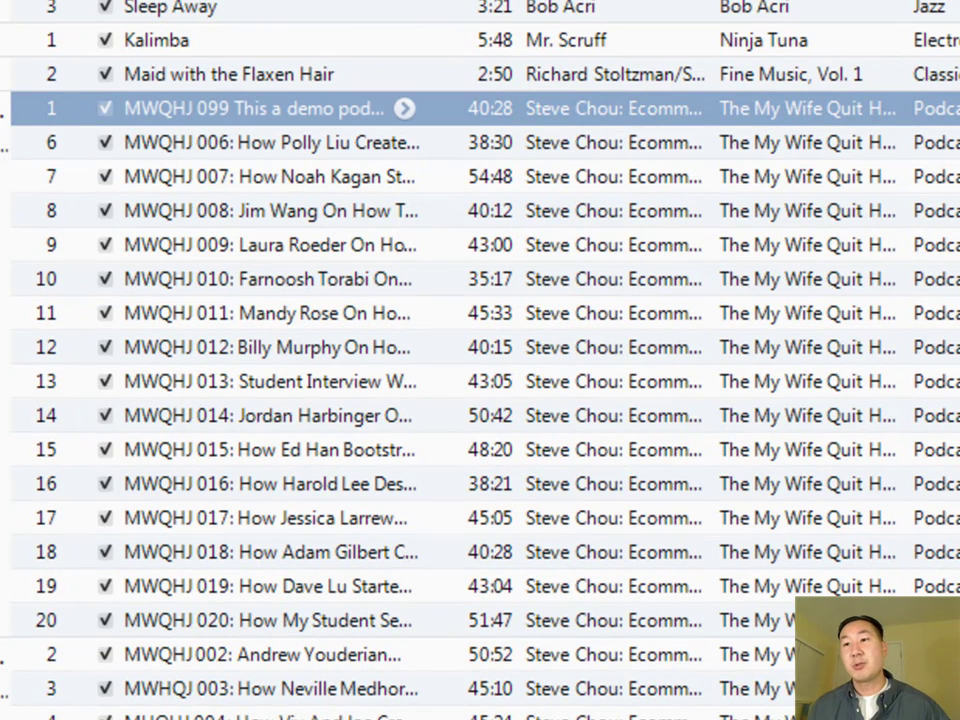